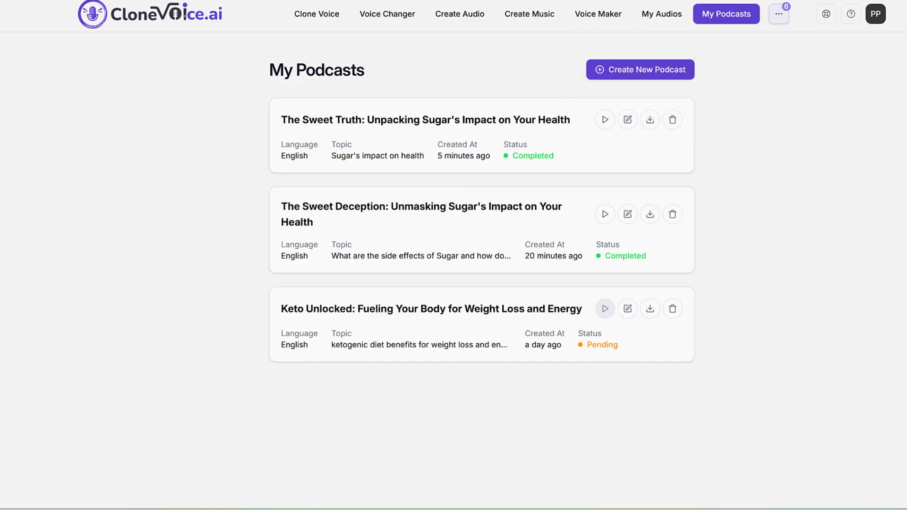
# Start a new podcast and set its language to English
pyautogui.click(599, 70)
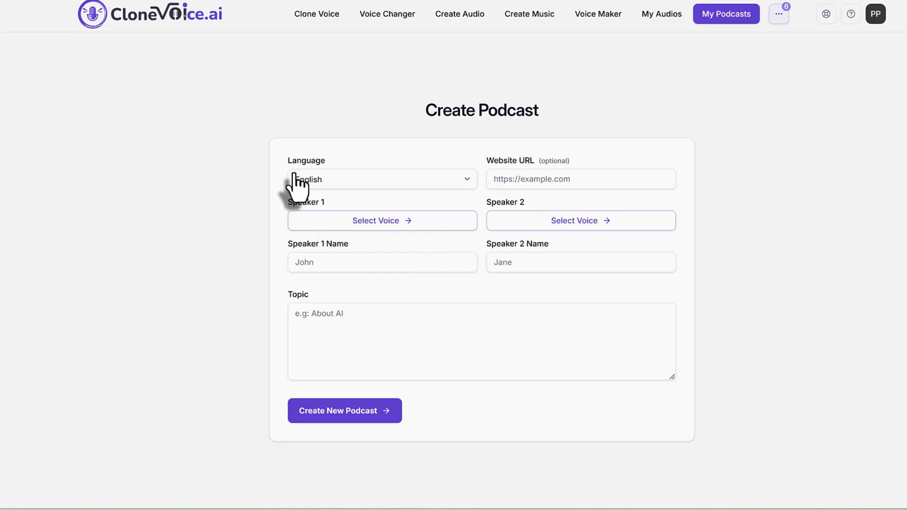
pyautogui.click(324, 179)
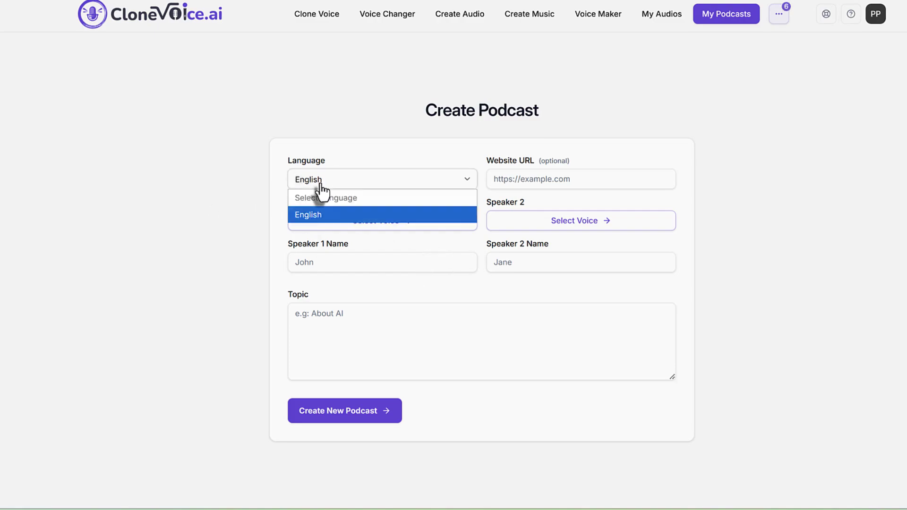
pyautogui.click(314, 214)
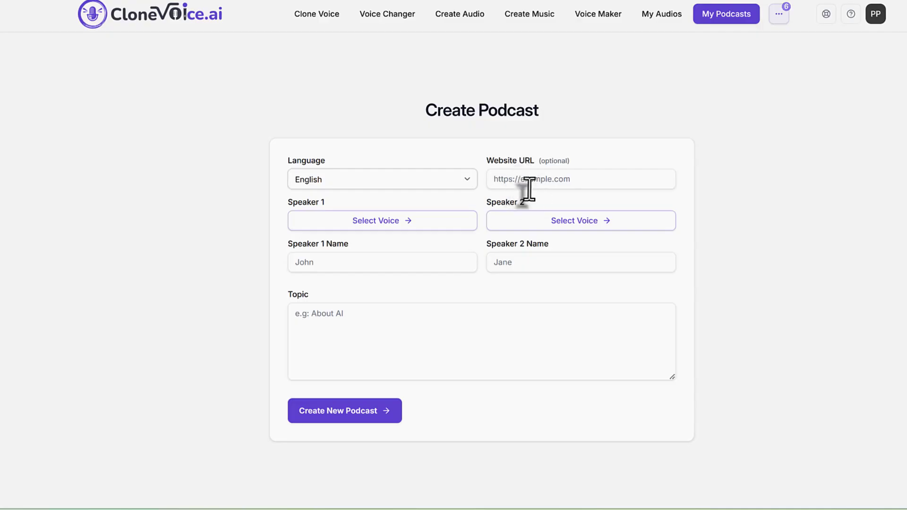
pyautogui.moveTo(487, 162); pyautogui.dragTo(561, 161)
pyautogui.click(573, 182)
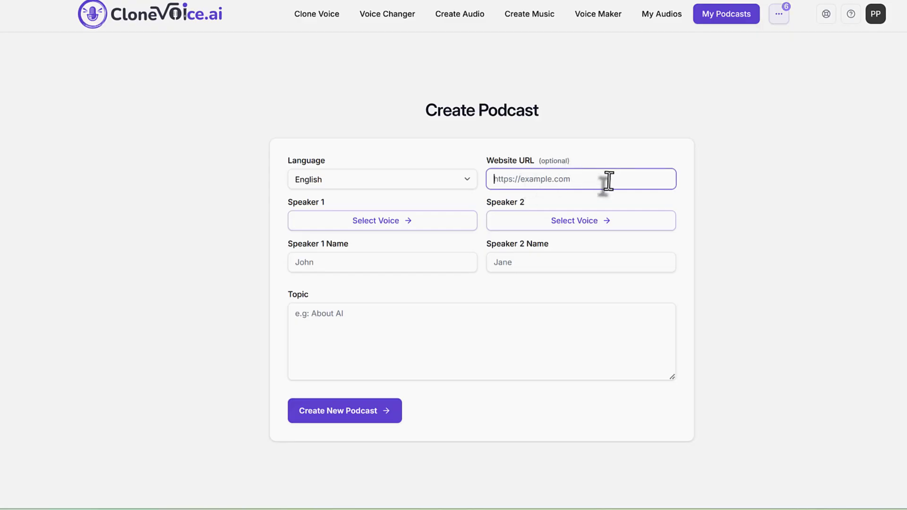
pyautogui.click(588, 319)
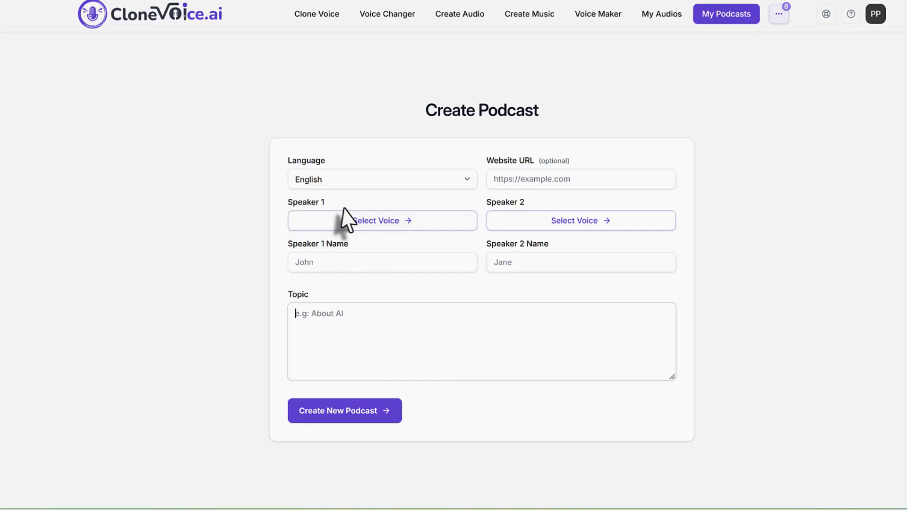
# Assign the excited voice from the Cloned category to Speaker 1
pyautogui.click(378, 224)
pyautogui.click(854, 106)
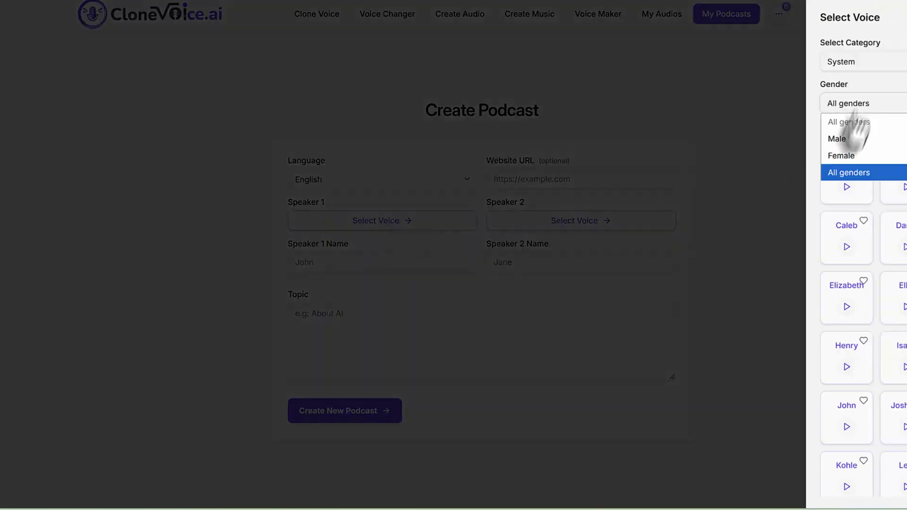
pyautogui.click(870, 64)
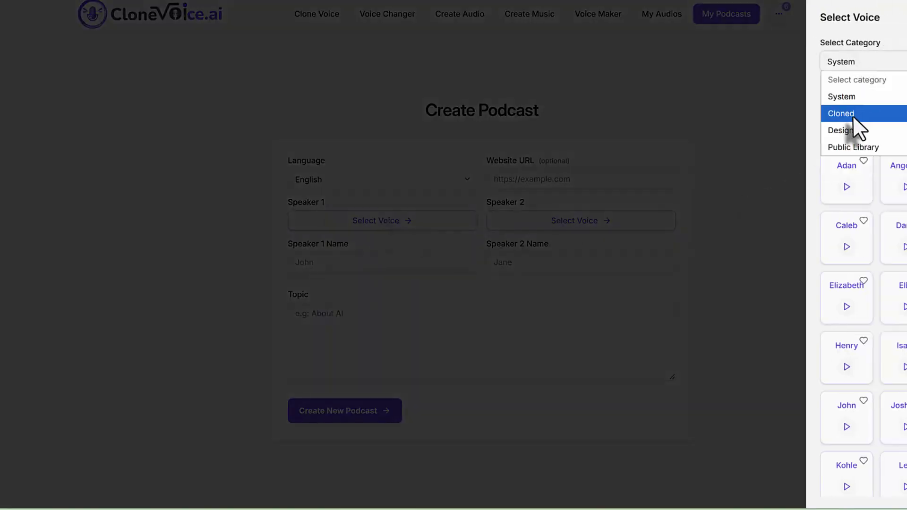
pyautogui.click(841, 114)
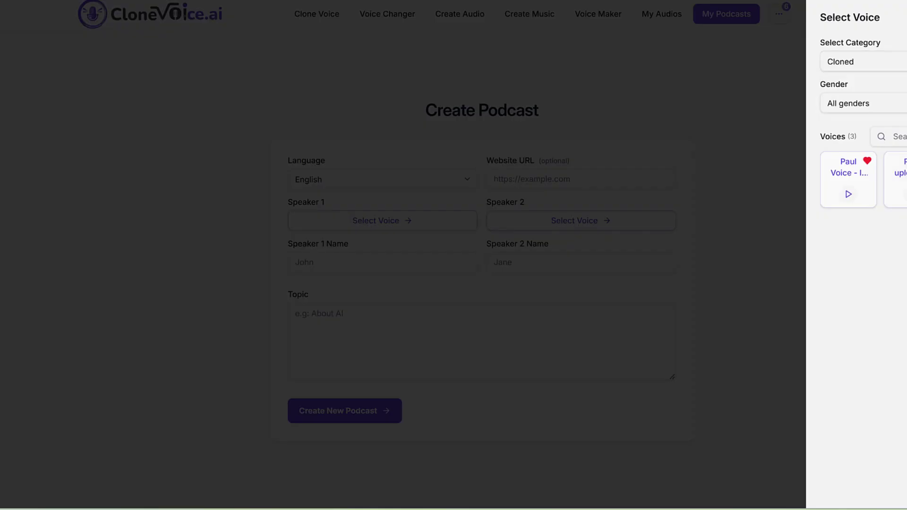
pyautogui.click(895, 182)
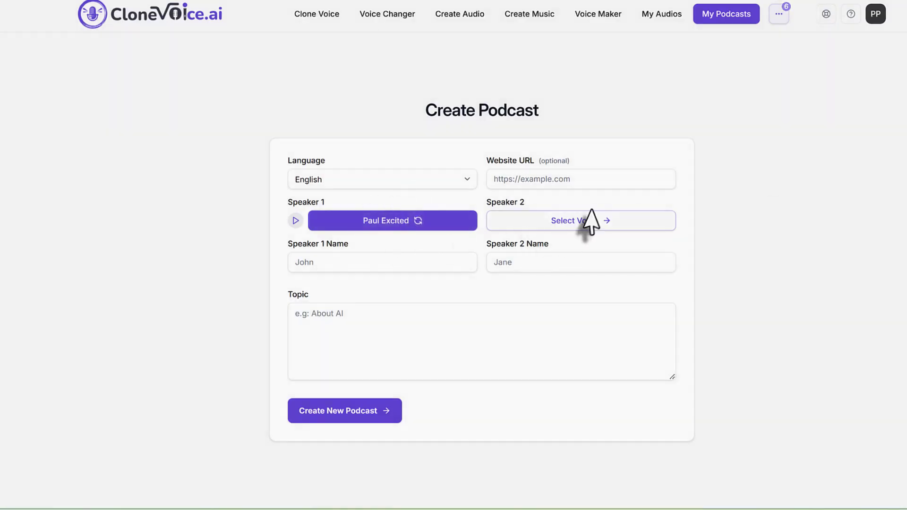
# Assign the voice "an assertive news reporter British" from the Designed category to Speaker 2
pyautogui.click(579, 226)
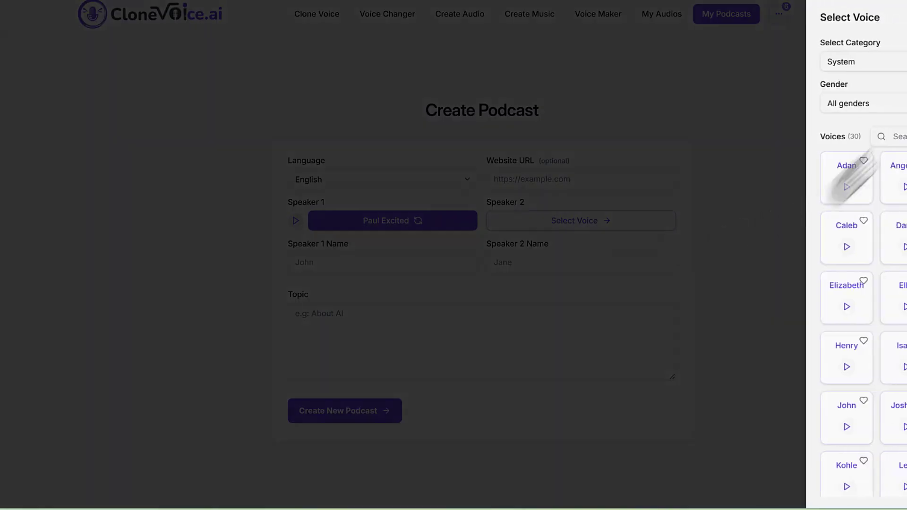
pyautogui.click(861, 65)
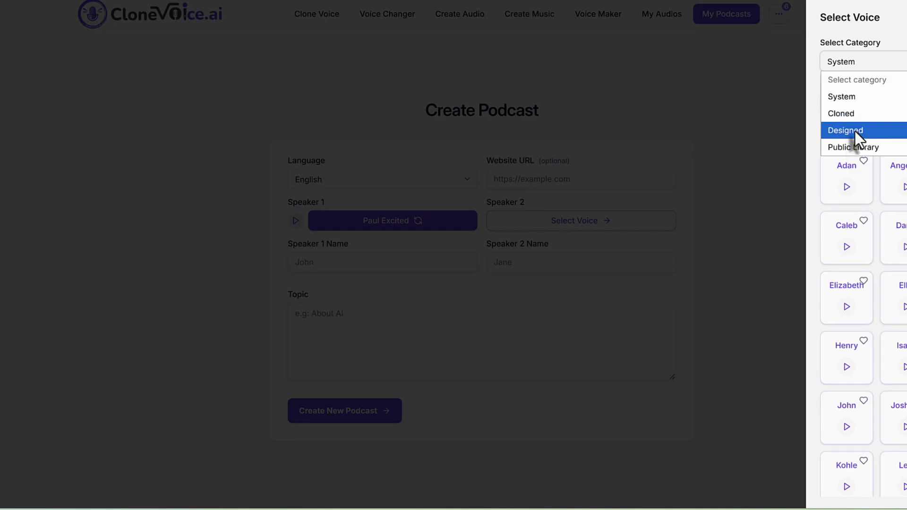
pyautogui.click(855, 132)
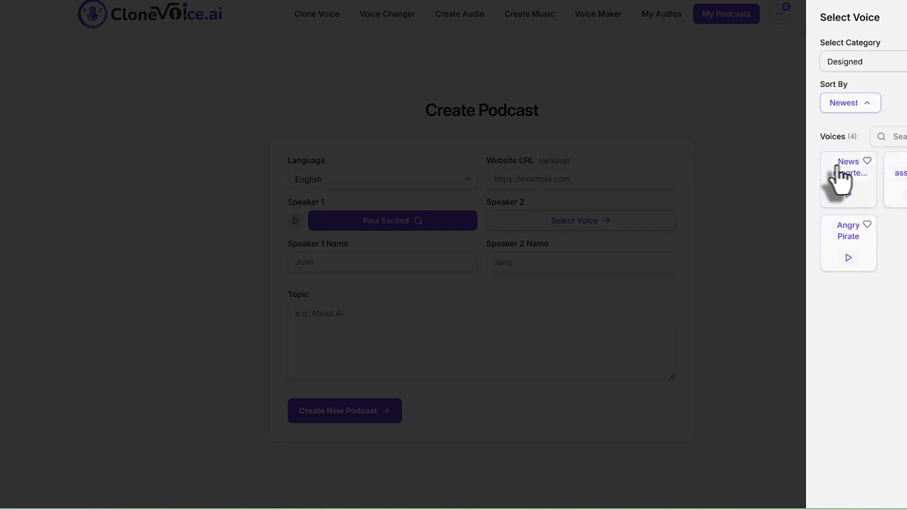
pyautogui.click(872, 176)
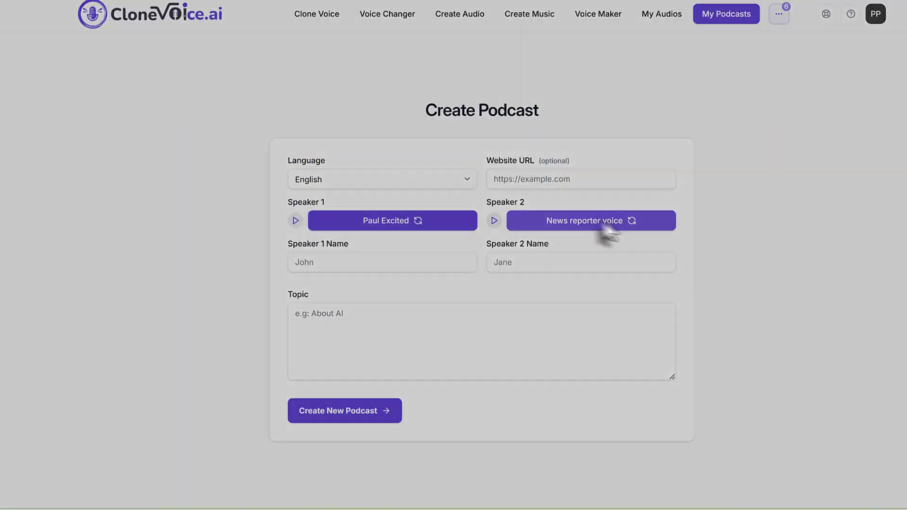
pyautogui.click(609, 230)
pyautogui.click(850, 179)
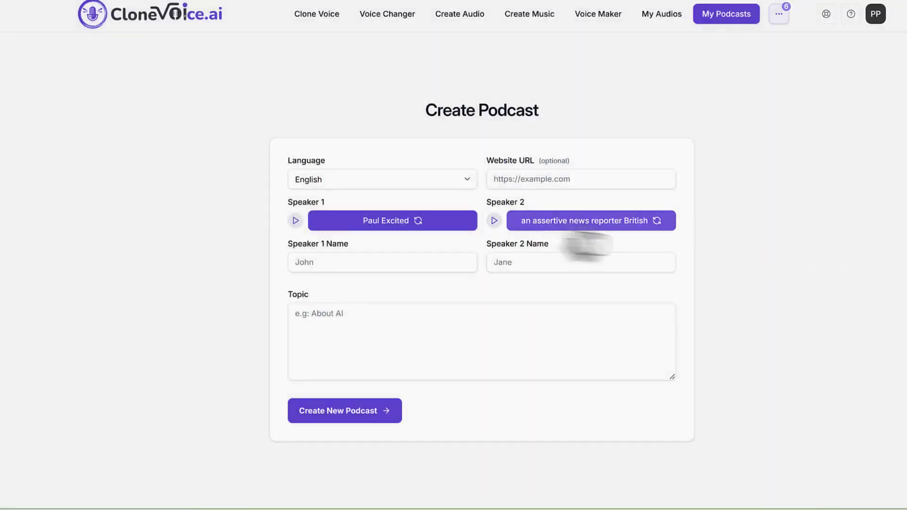
# Fill in the first names of Speaker 1 and Speaker 2
pyautogui.click(574, 306)
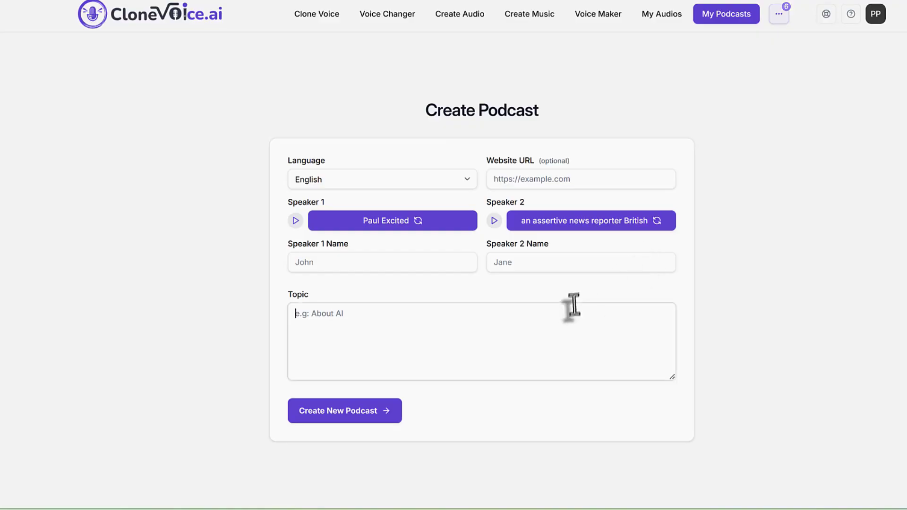
pyautogui.click(335, 260)
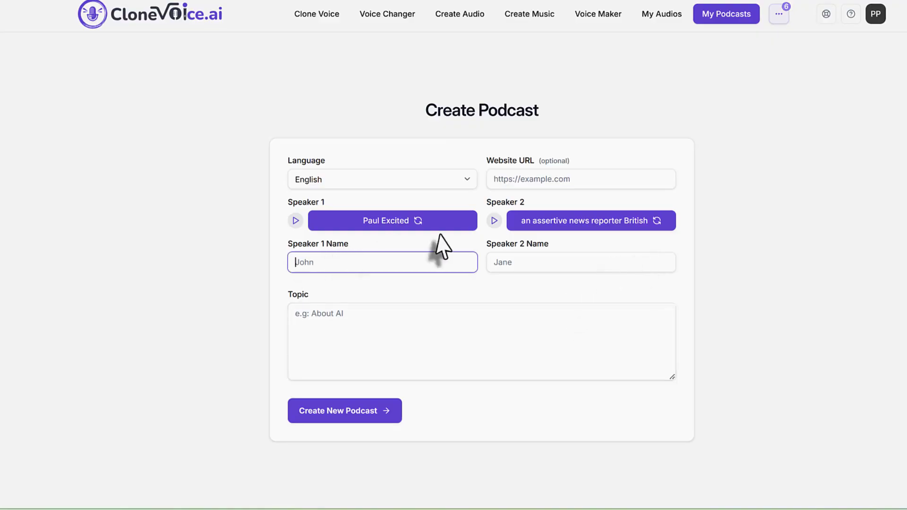
pyautogui.write('Paul')
pyautogui.press('Tab')
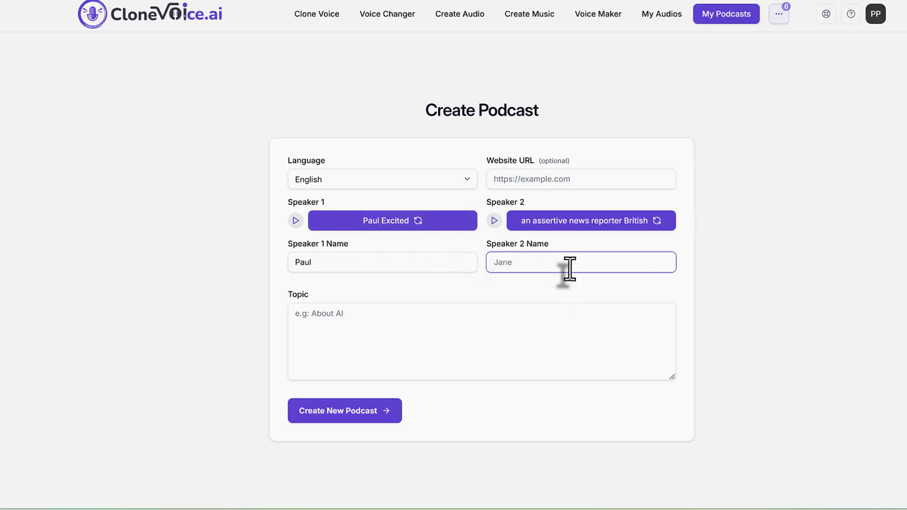
pyautogui.write('James')
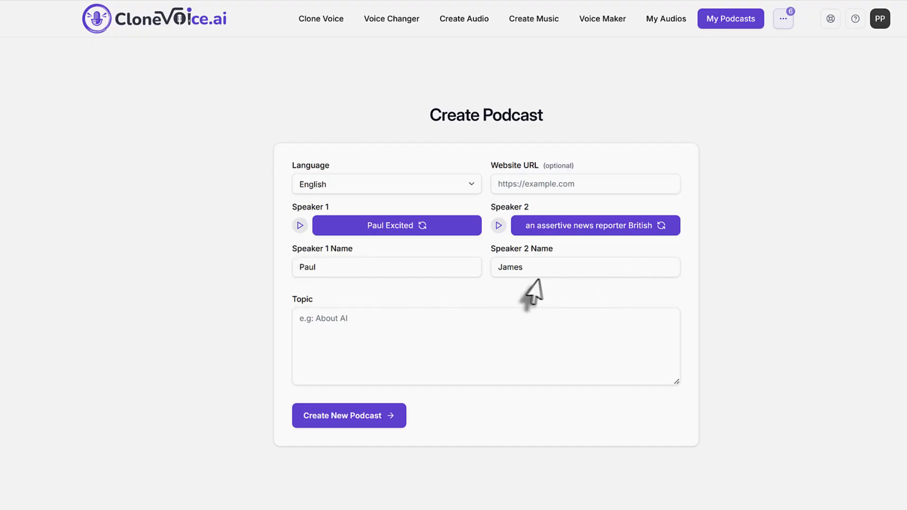
pyautogui.click(523, 267)
pyautogui.moveTo(524, 267); pyautogui.dragTo(464, 270)
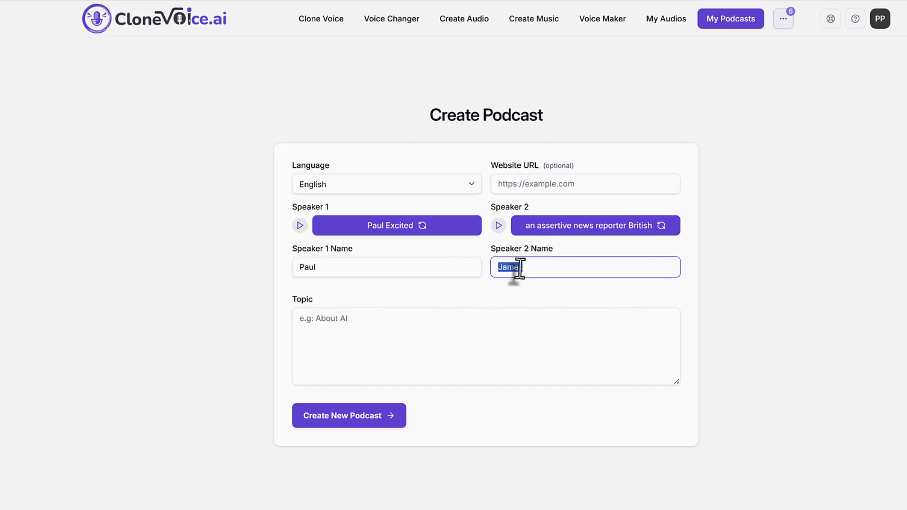
pyautogui.click(388, 276)
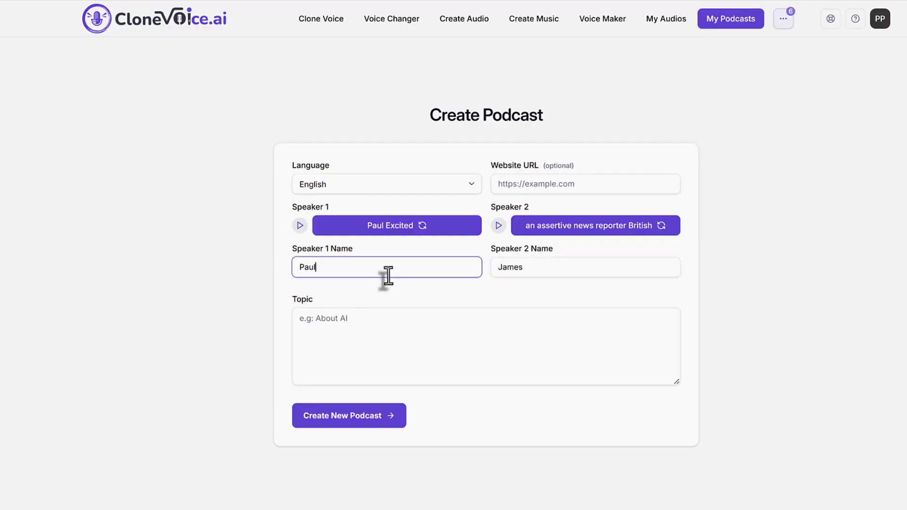
pyautogui.doubleClick(388, 275)
# Enter the topic "the harm Sugar causes to your health" and create the podcast script
pyautogui.click(404, 345)
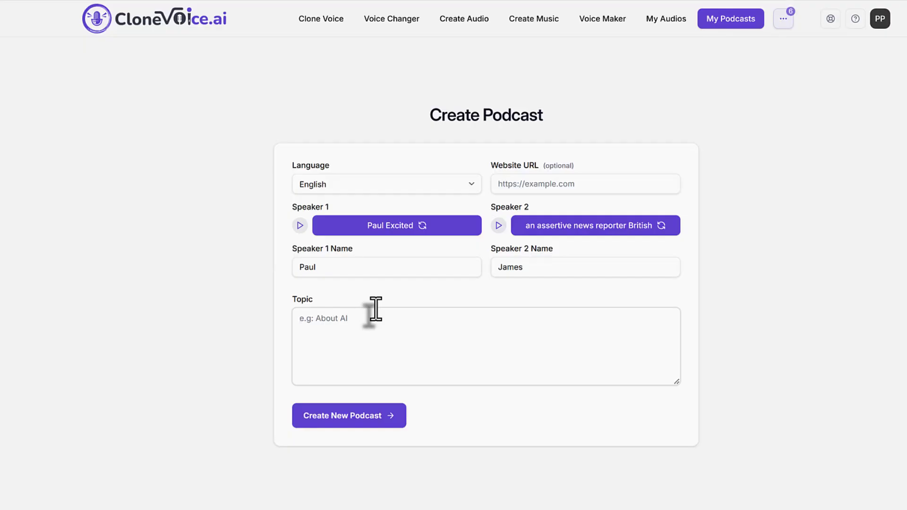
pyautogui.write('the harm Sugar causes to your health')
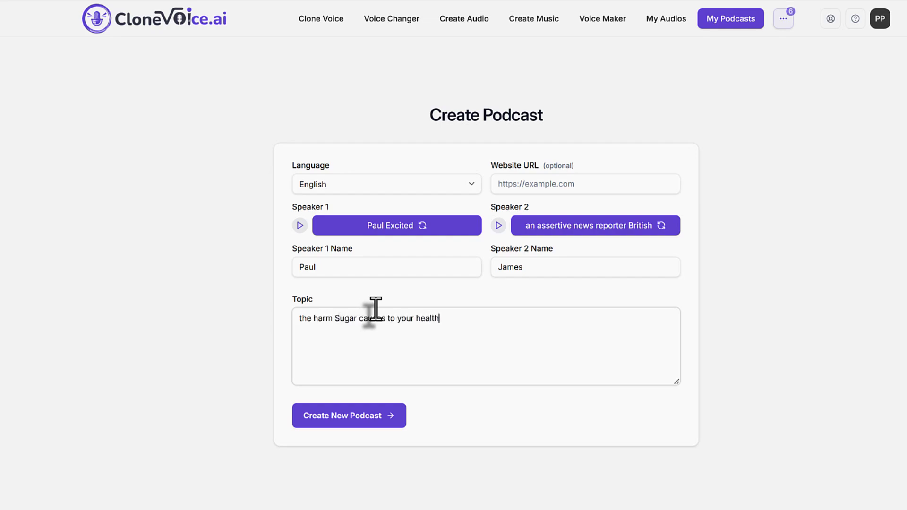
pyautogui.click(373, 419)
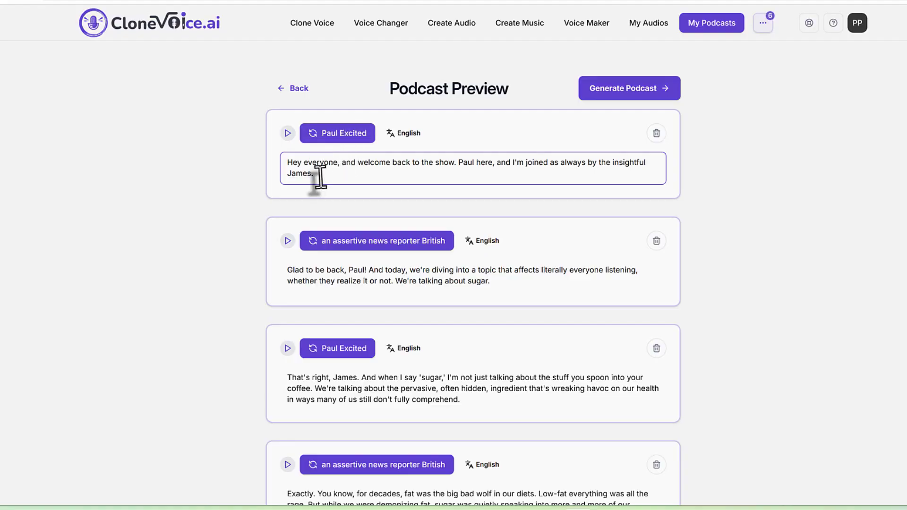
# Examine the generated podcast script, reading through the alternating dialogue segments of both speakers
pyautogui.click(343, 259)
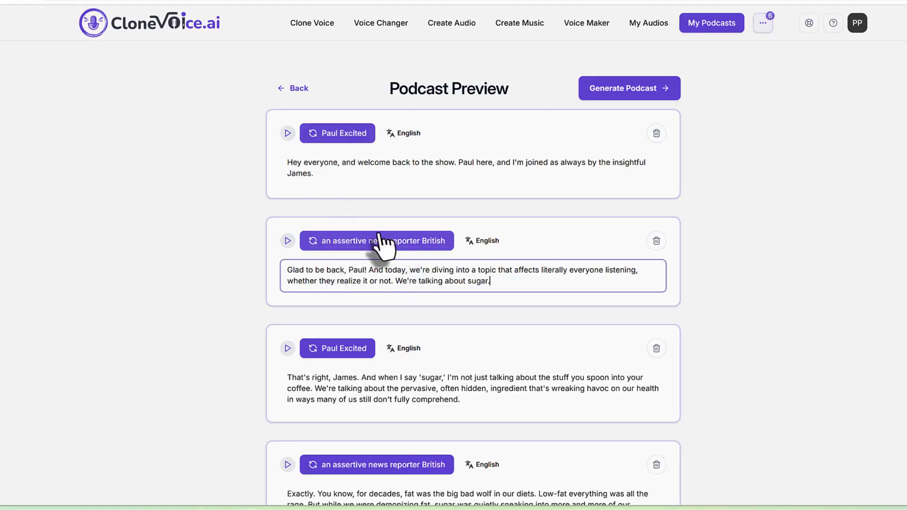
pyautogui.click(405, 376)
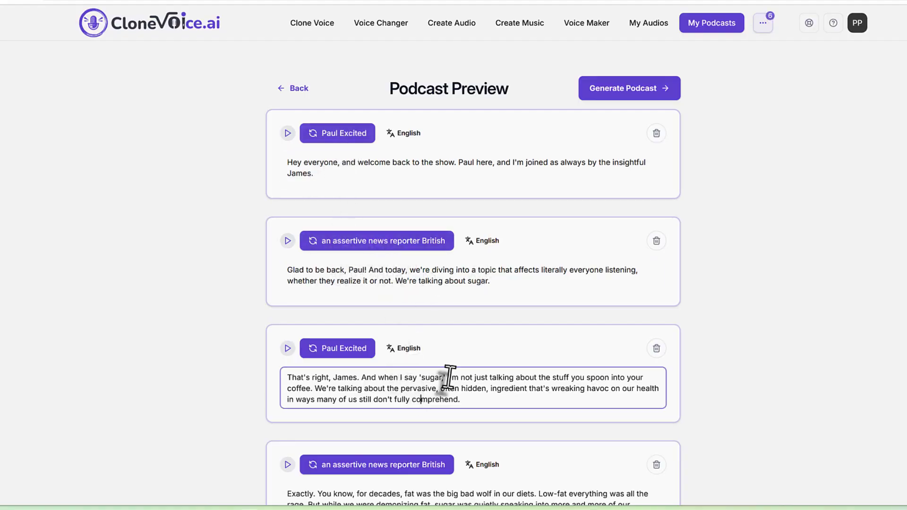
pyautogui.scroll(-4, 425, 392)
pyautogui.click(468, 391)
pyautogui.scroll(-5, 426, 348)
pyautogui.scroll(10, 426, 349)
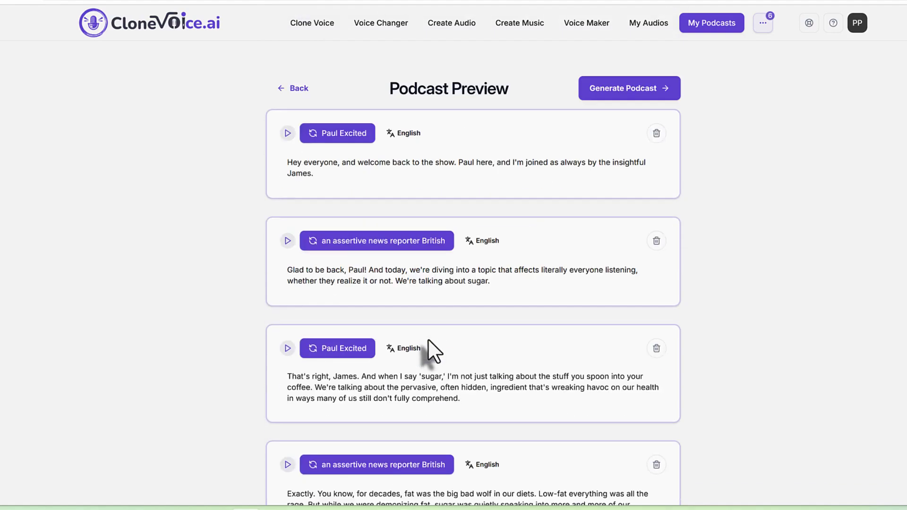
pyautogui.click(411, 383)
pyautogui.scroll(-10, 394, 336)
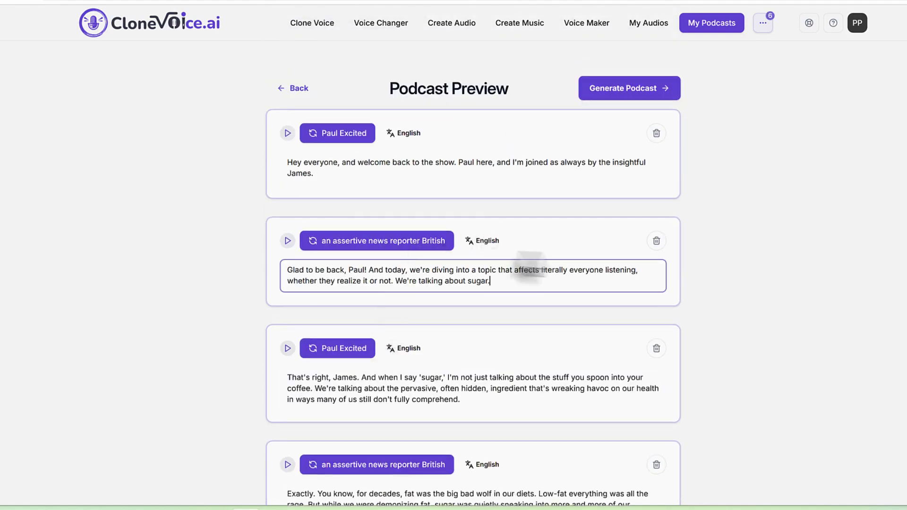
pyautogui.moveTo(492, 282); pyautogui.dragTo(258, 272)
pyautogui.click(421, 283)
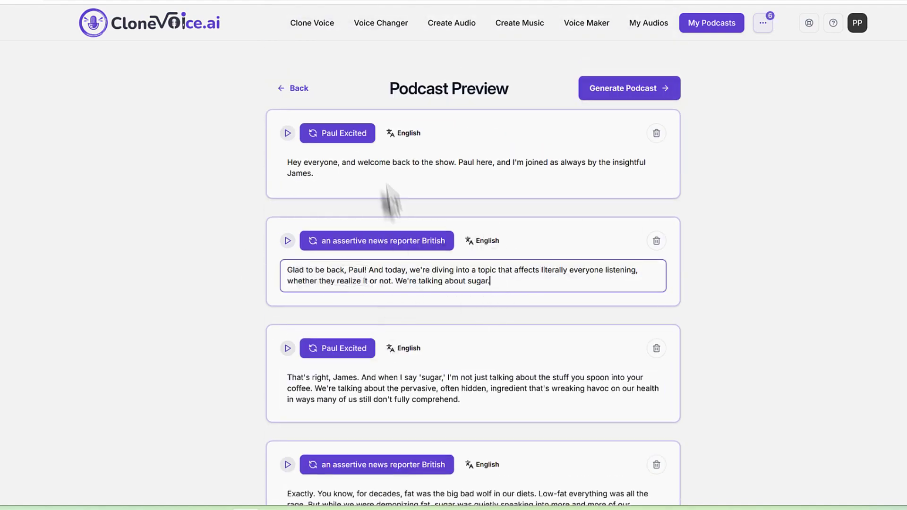
pyautogui.click(367, 175)
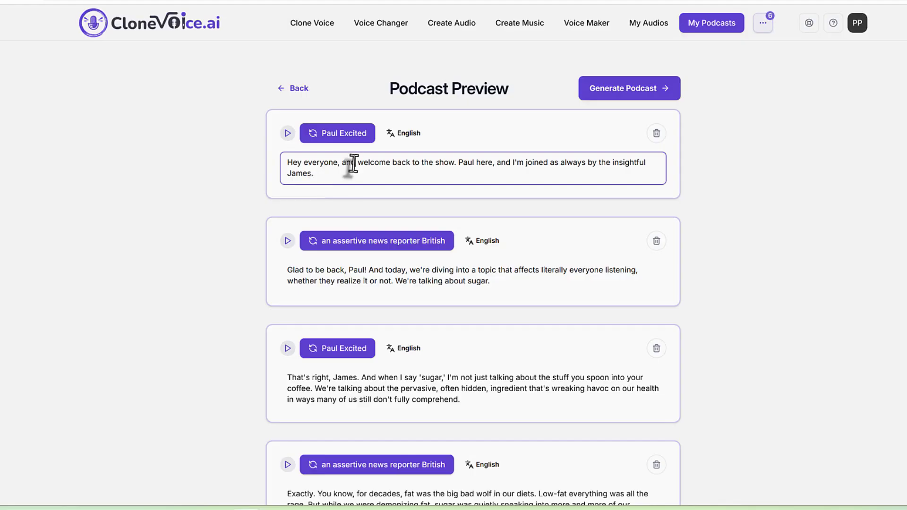
pyautogui.scroll(-20, 466, 226)
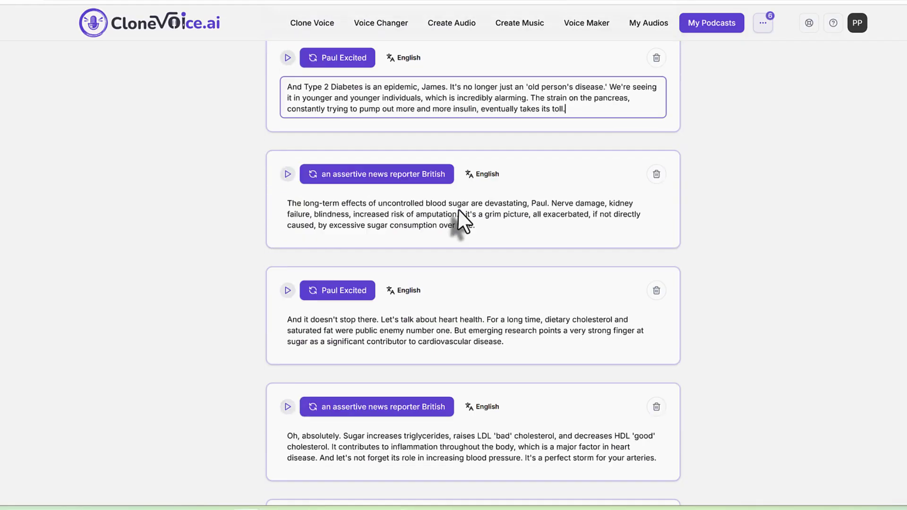
pyautogui.scroll(-15, 481, 250)
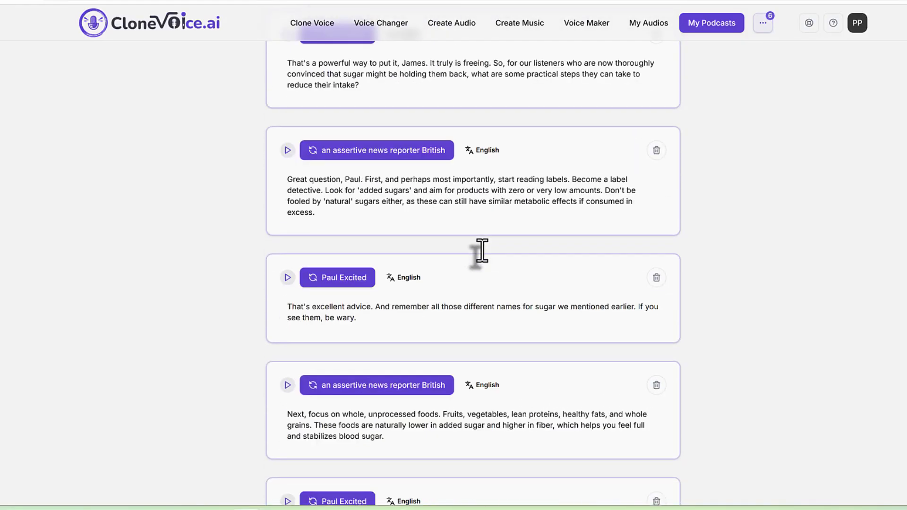
pyautogui.scroll(15, 481, 251)
pyautogui.scroll(20, 481, 252)
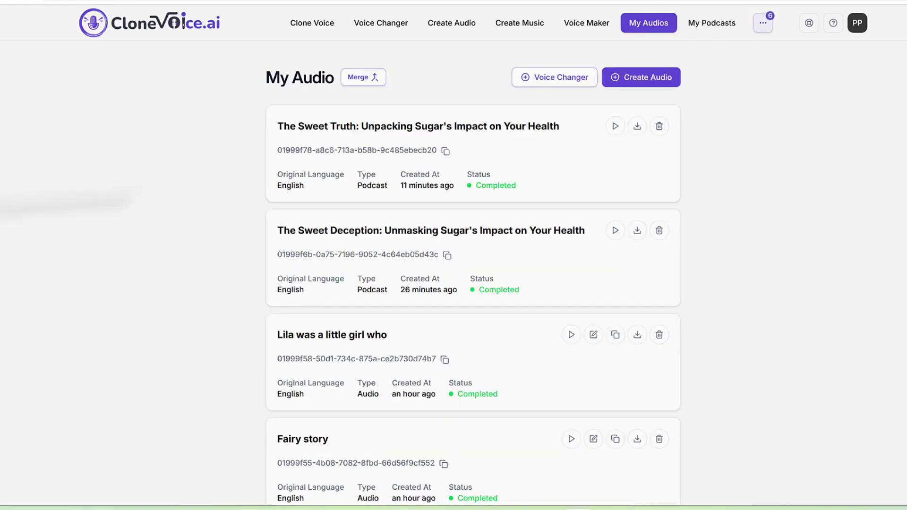
# Listen to part of the podcast "The Sweet Truth: Unpacking Sugar's Impact on Your Health", pause it and download its audio
pyautogui.moveTo(278, 127); pyautogui.dragTo(618, 132)
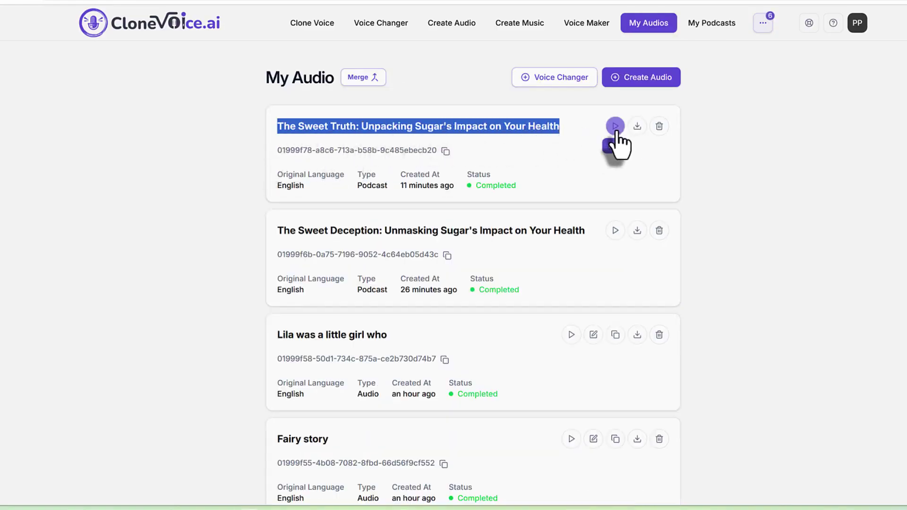
pyautogui.click(616, 131)
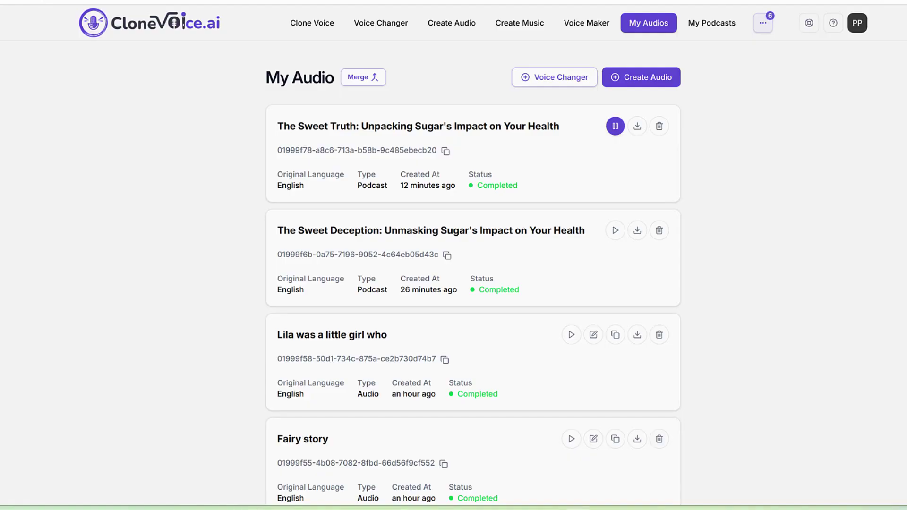
pyautogui.click(616, 128)
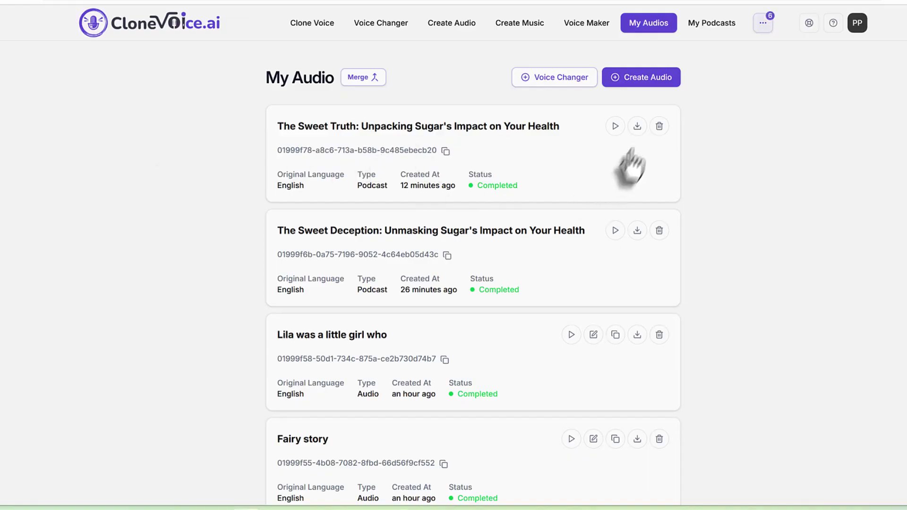
pyautogui.click(638, 126)
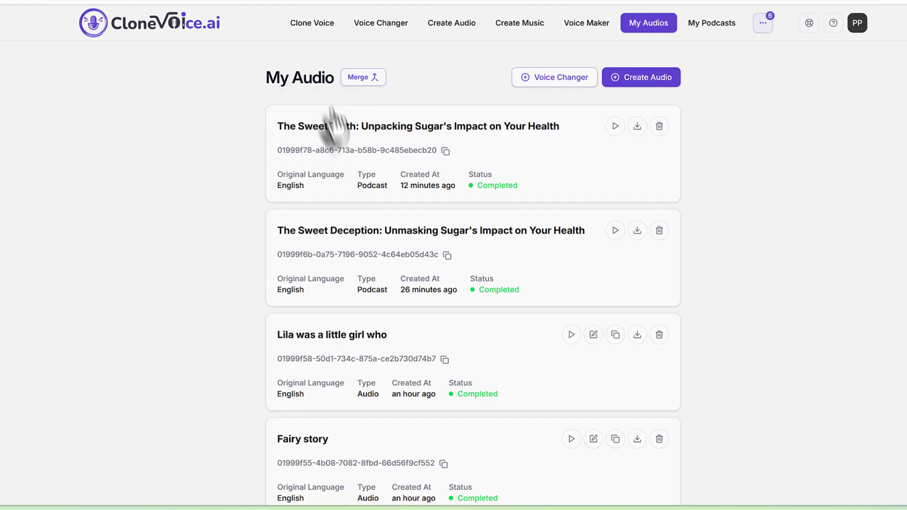
pyautogui.moveTo(253, 91); pyautogui.dragTo(314, 77)
pyautogui.click(392, 146)
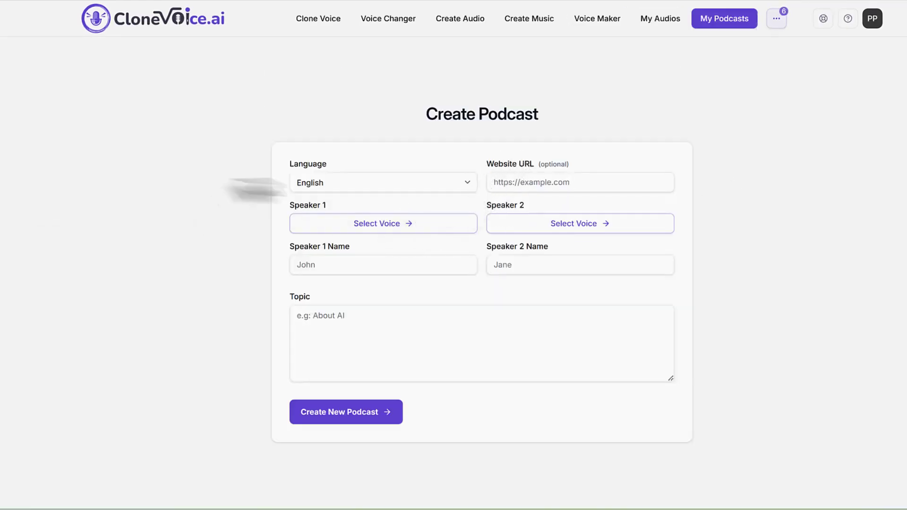
pyautogui.click(402, 364)
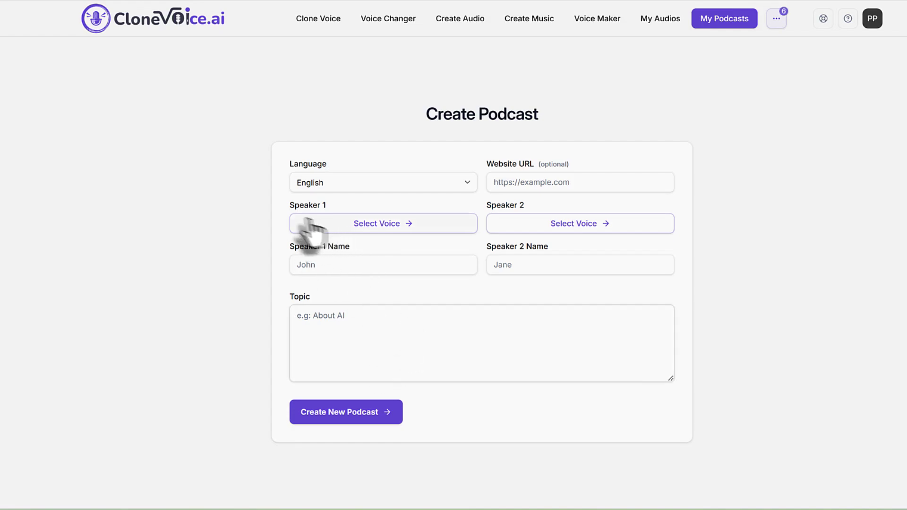